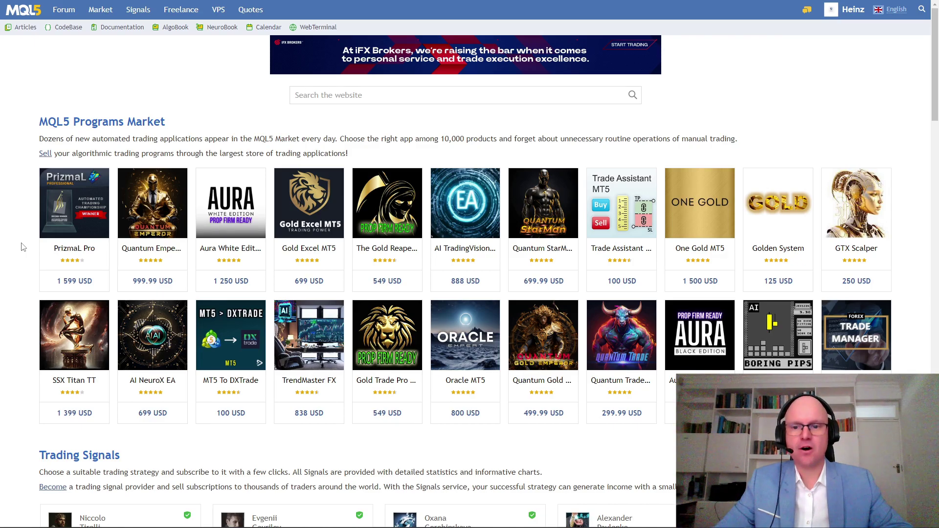
- Open the Quantum Emperor MT5 product page, then its New Live Signal V4 page
click(148, 242)
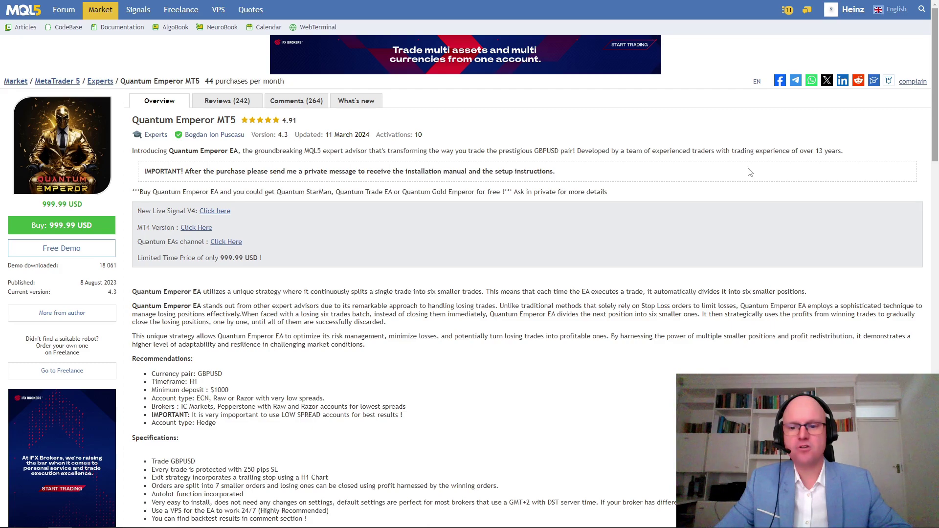
click(212, 212)
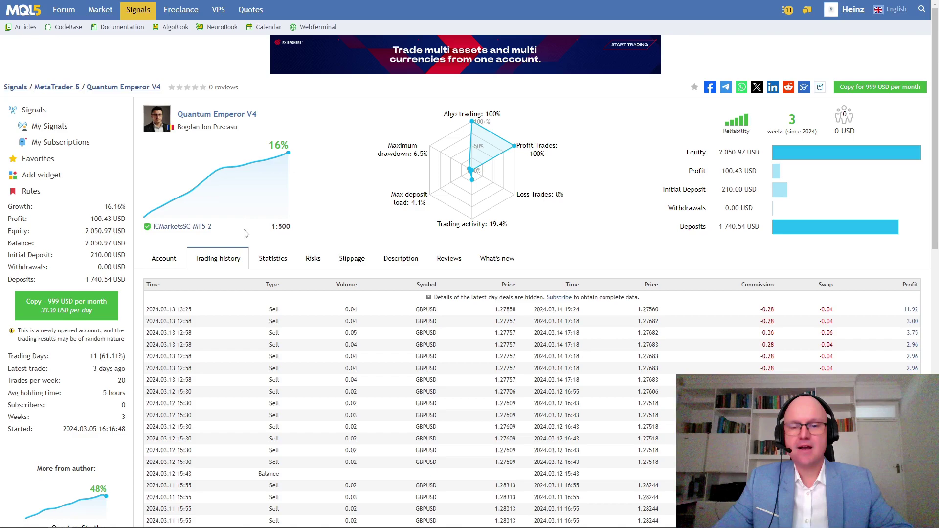
- Review the signal's Account growth and balance charts, then open the author's profile
click(167, 261)
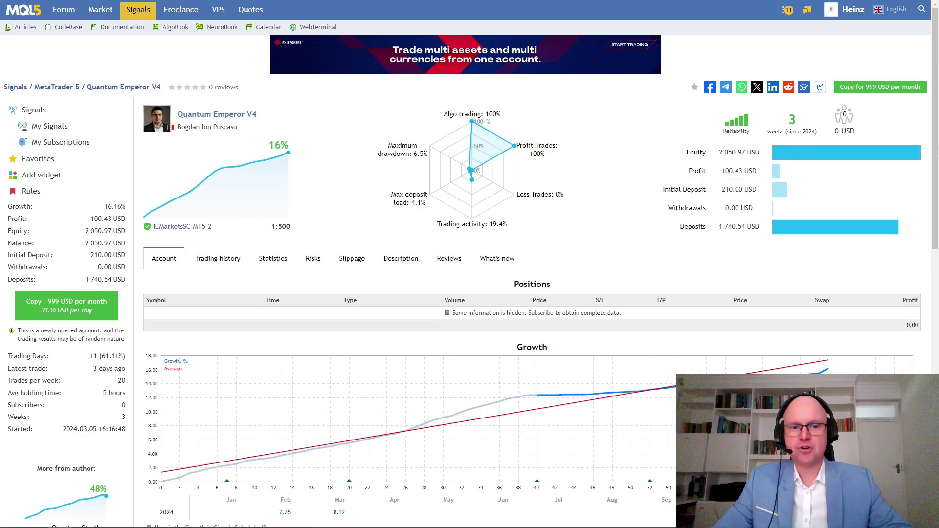
drag(937, 152, 938, 316)
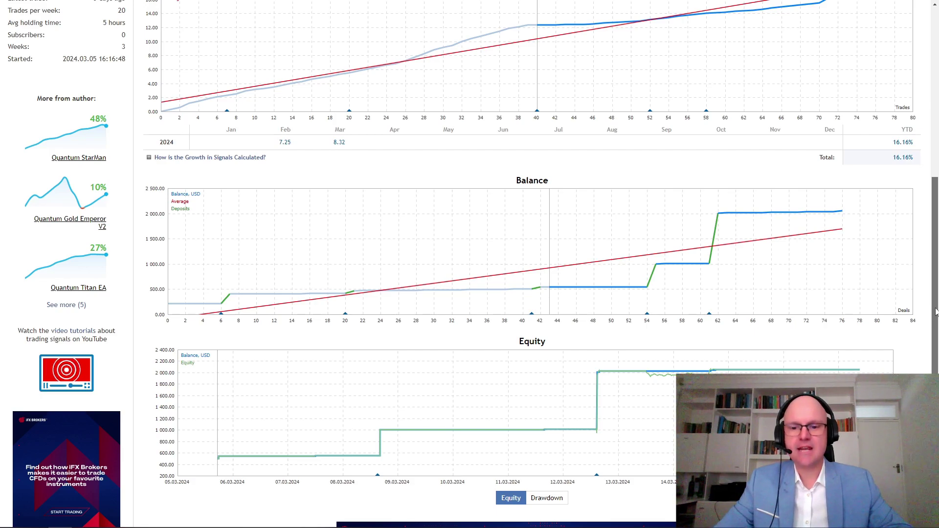
drag(935, 312, 936, 140)
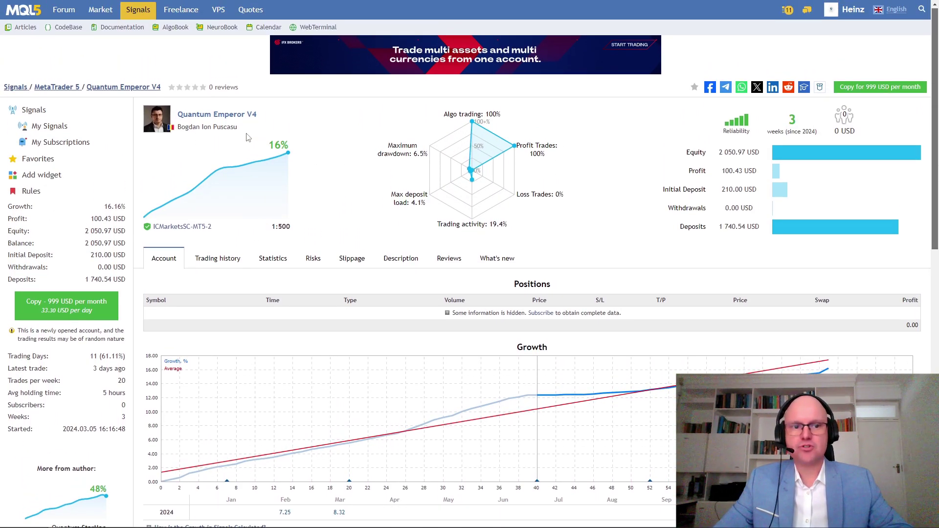
click(220, 127)
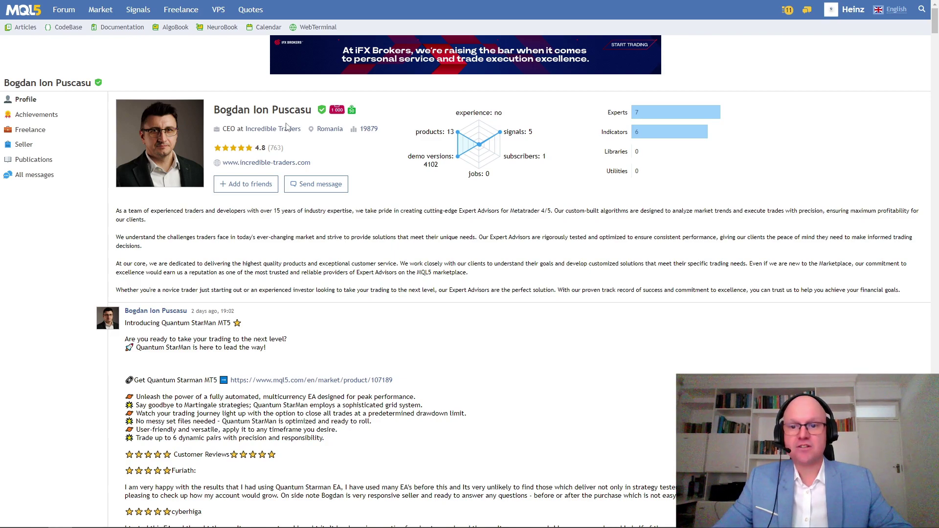
- Show the author's Seller section and scroll through their published products
click(18, 148)
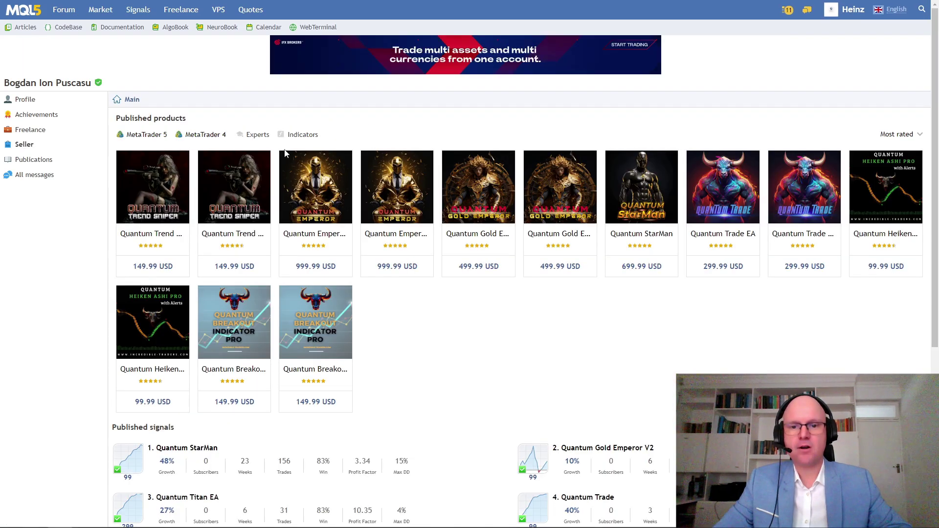
drag(936, 94, 937, 174)
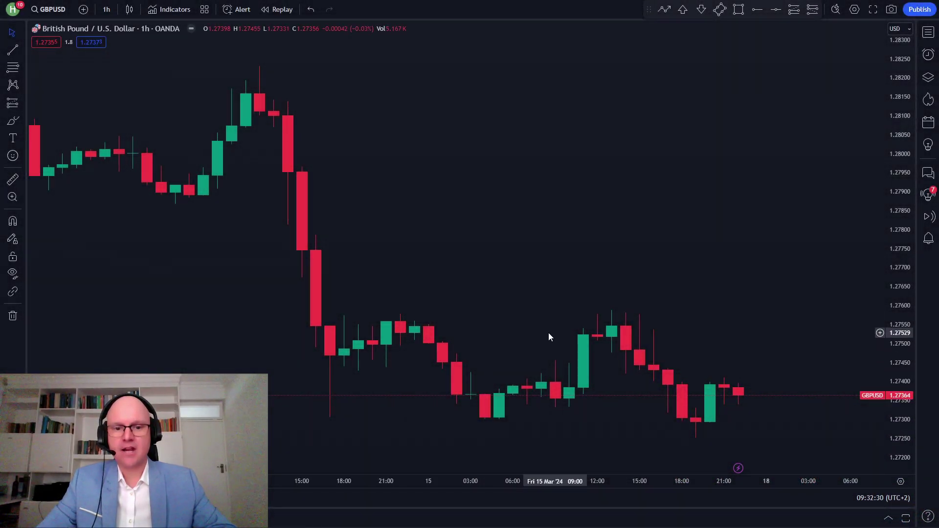
- Mark the 03:00 and 11:00 bars of 15 Mar with vertical lines
click(22, 48)
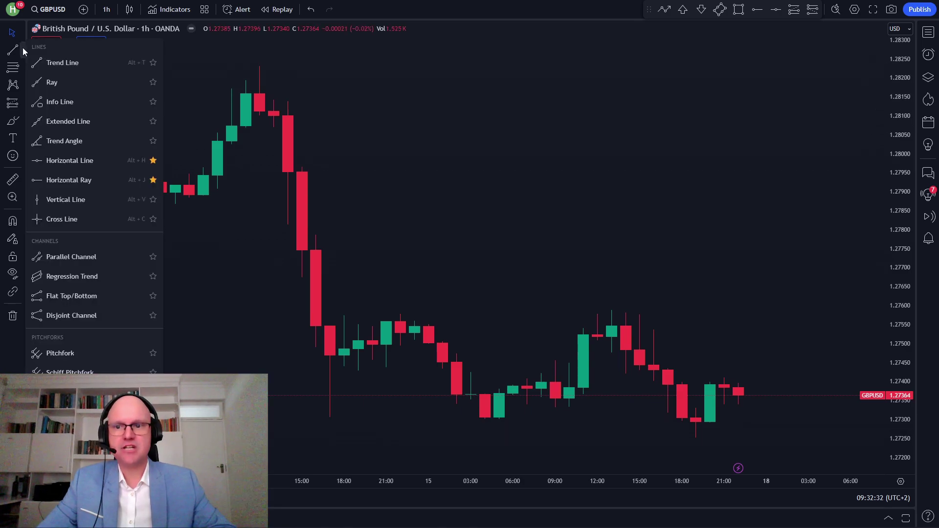
click(64, 199)
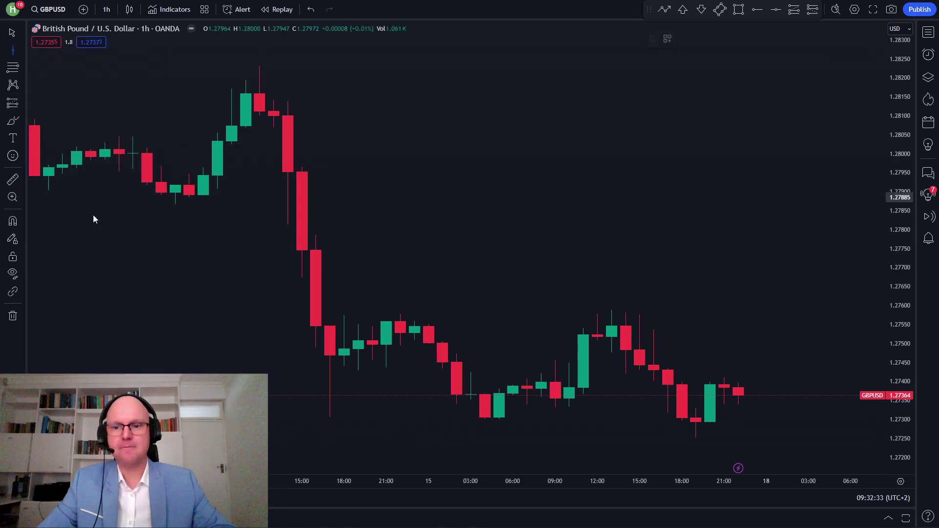
click(473, 398)
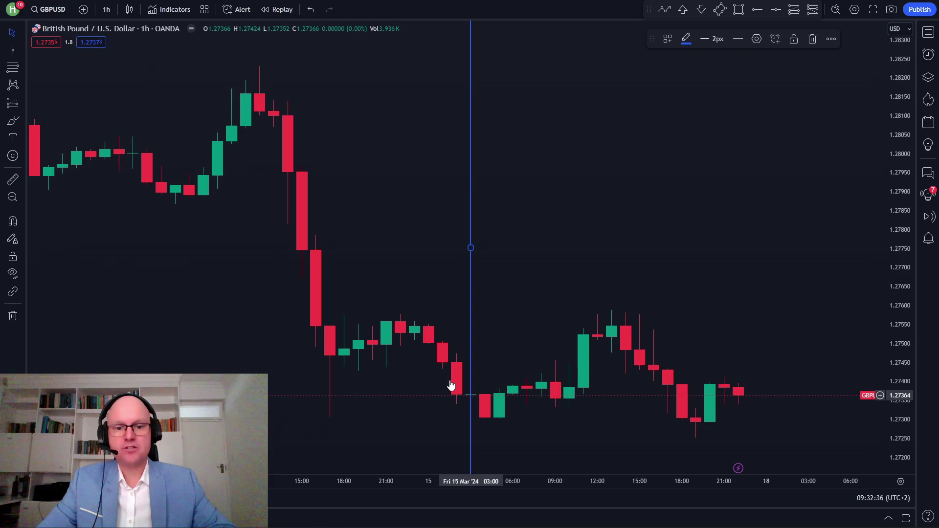
click(13, 50)
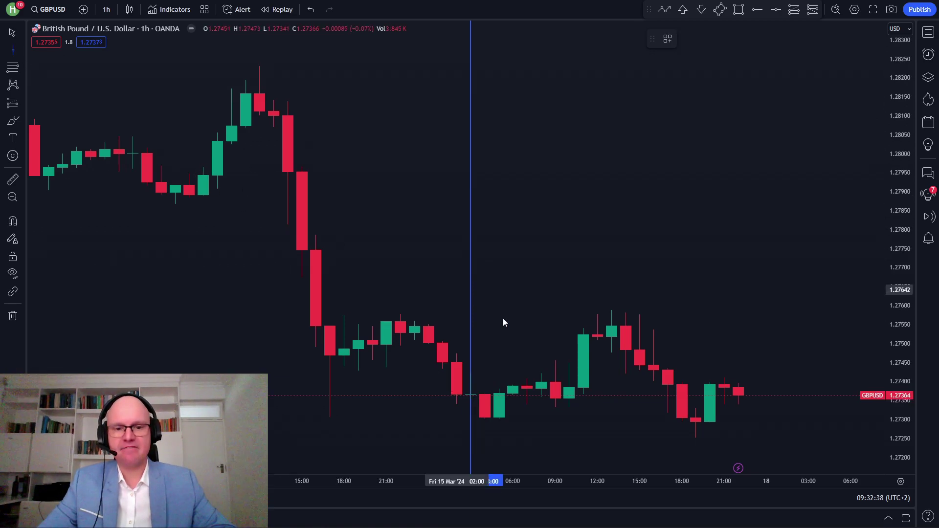
click(583, 366)
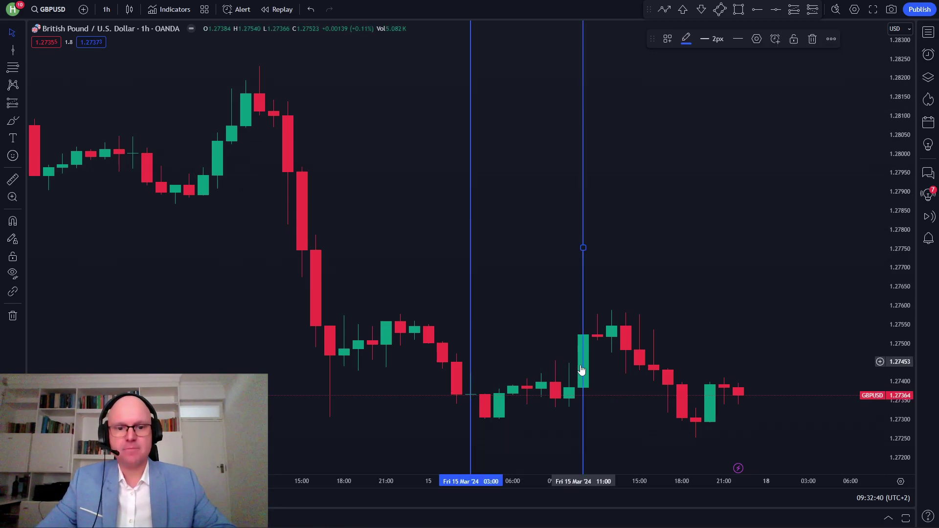
- Draw a box over the 03:00–11:00 price range, lowering its bottom to 1.27298
click(738, 9)
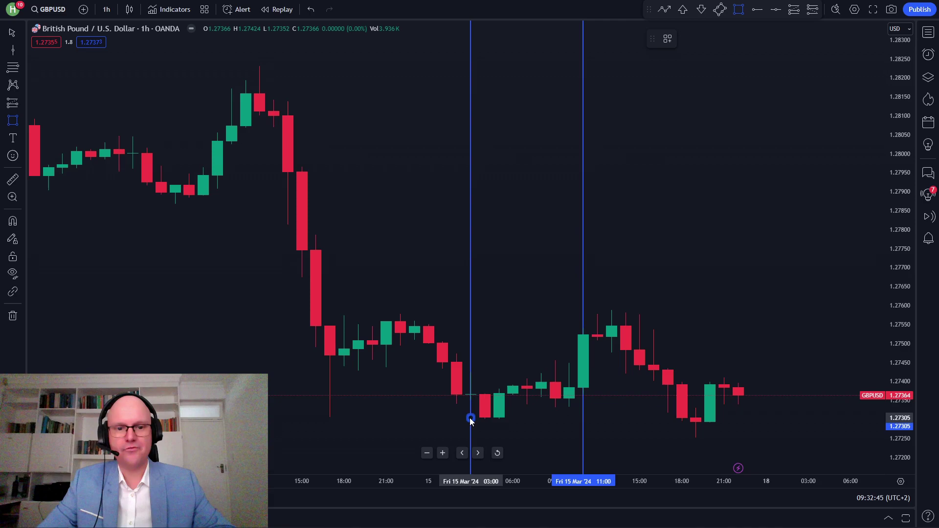
drag(470, 418, 586, 337)
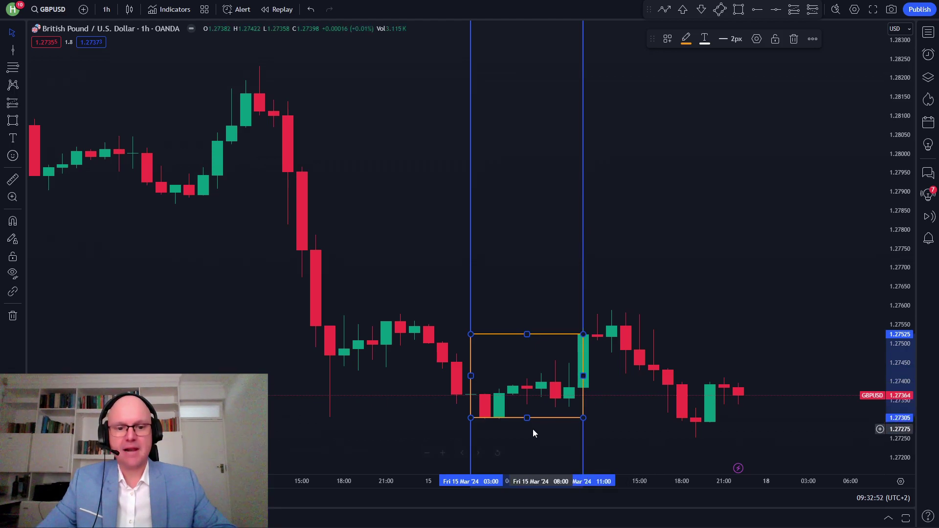
drag(530, 419, 537, 423)
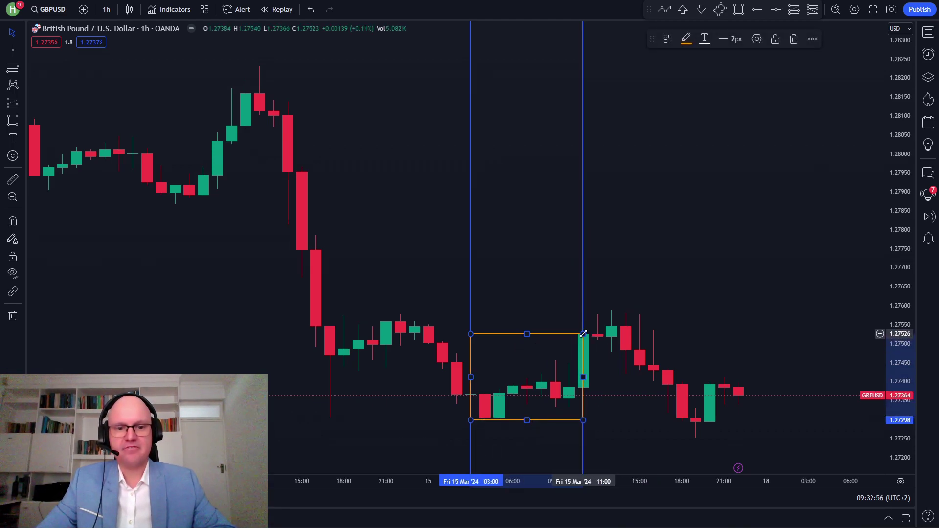
- Place a long position at the box breakout with a 2500-tick stop and 600-tick target
click(795, 13)
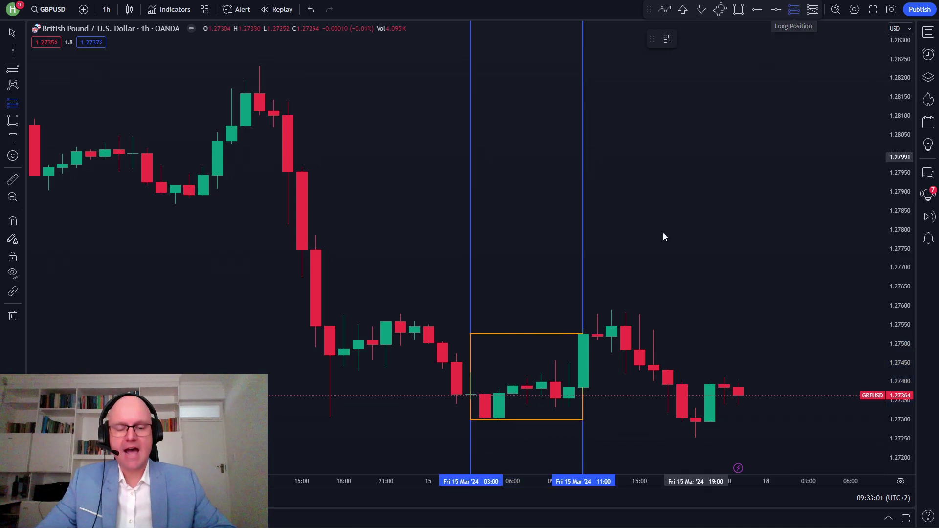
click(582, 336)
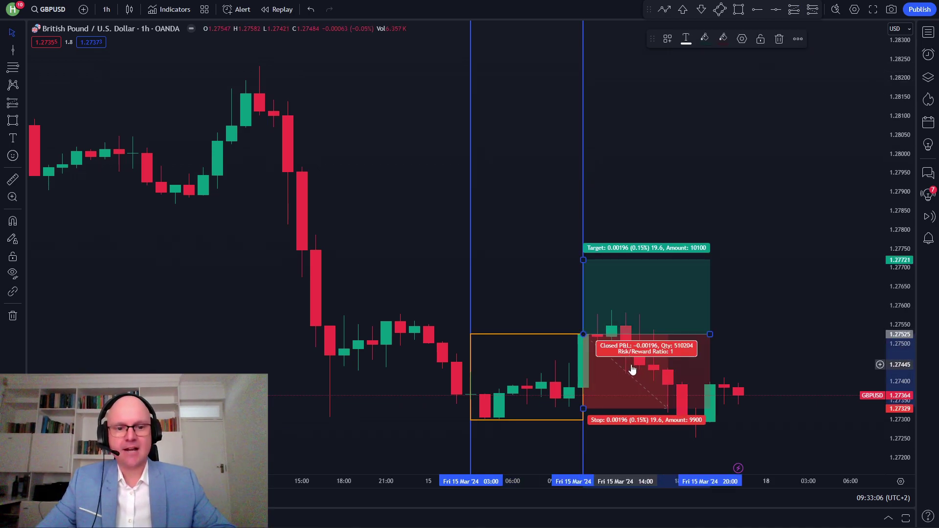
double_click(632, 369)
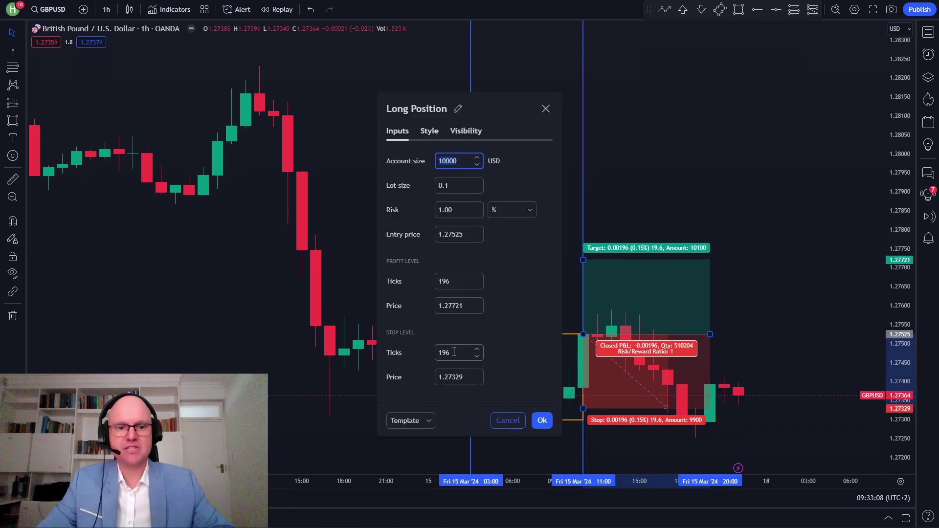
drag(458, 353, 437, 354)
text(26)
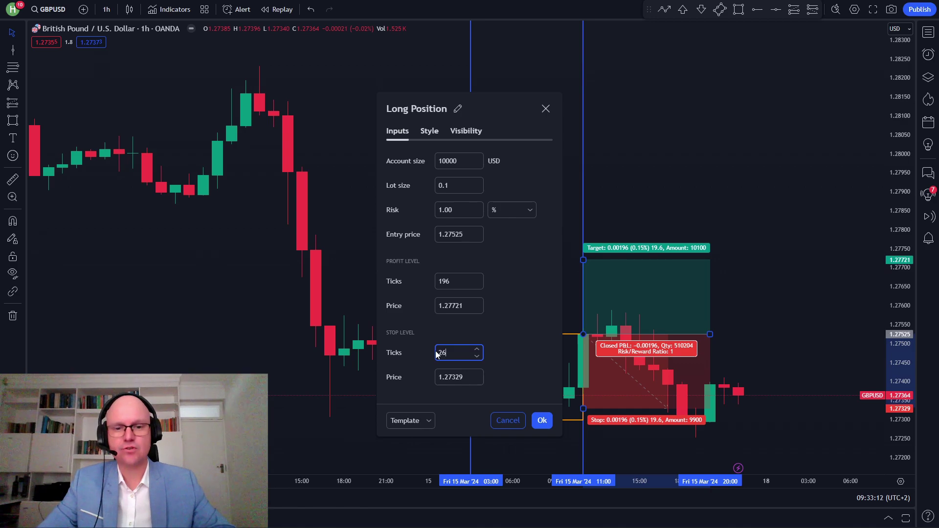
key(BackSpace)
text(500)
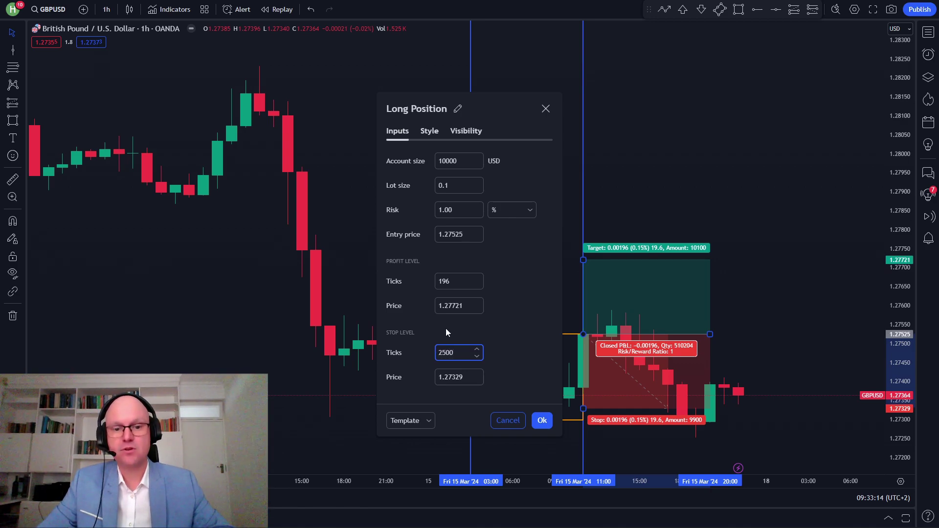
click(466, 283)
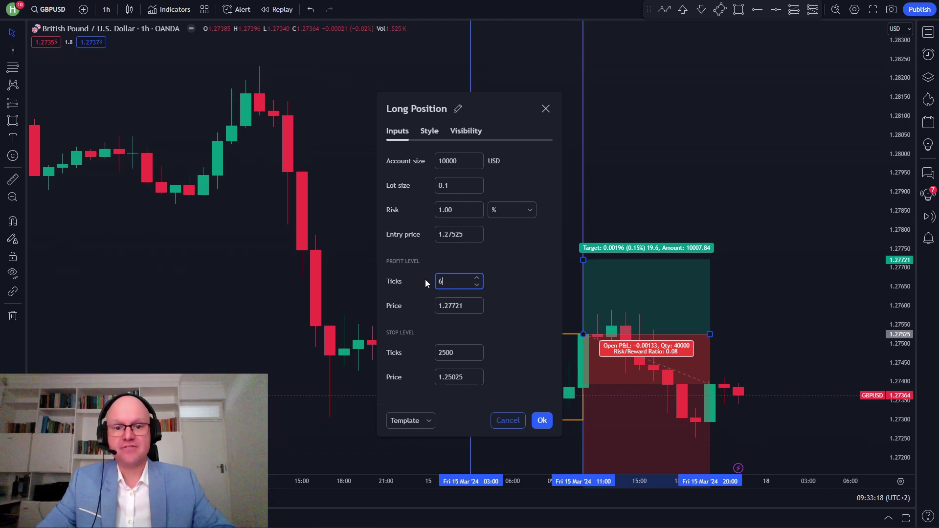
text(600)
click(543, 422)
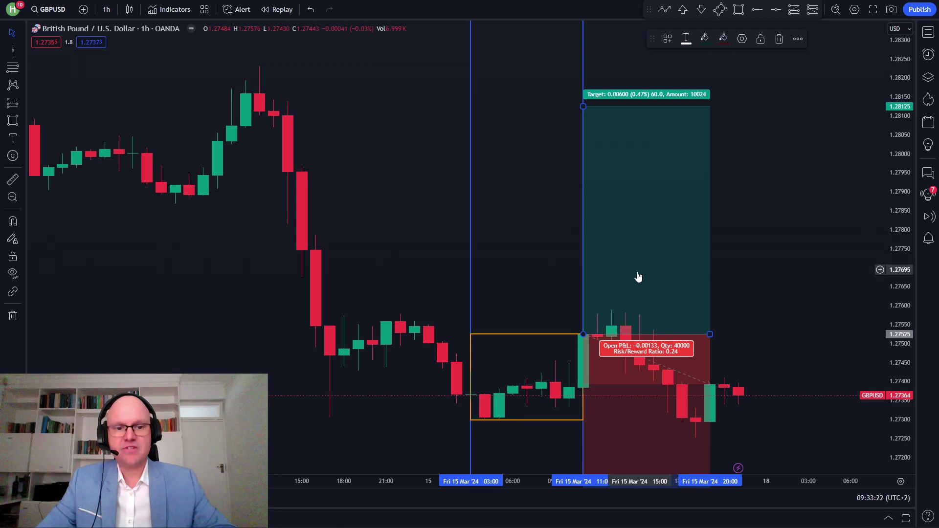
- Extend the long position zone rightward and mark Thu 14 Mar 03:00 with a vertical line
drag(709, 334, 766, 335)
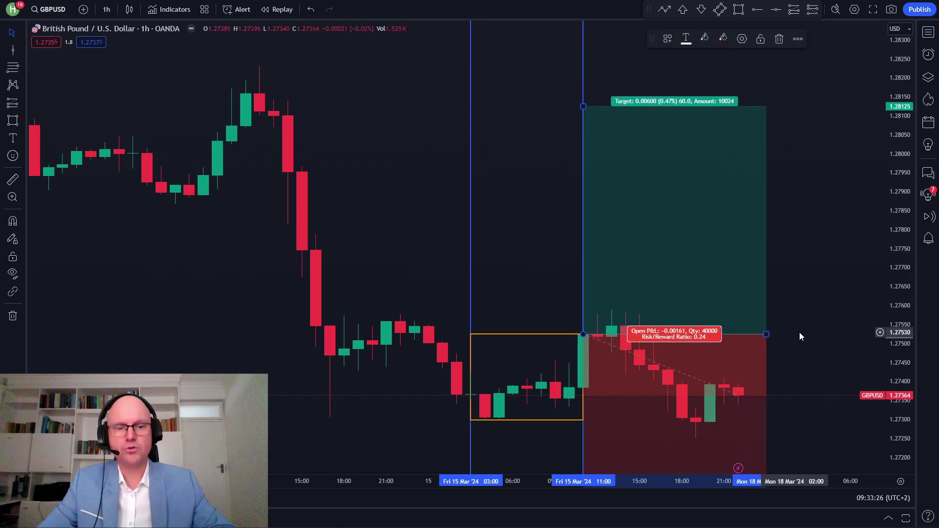
click(774, 342)
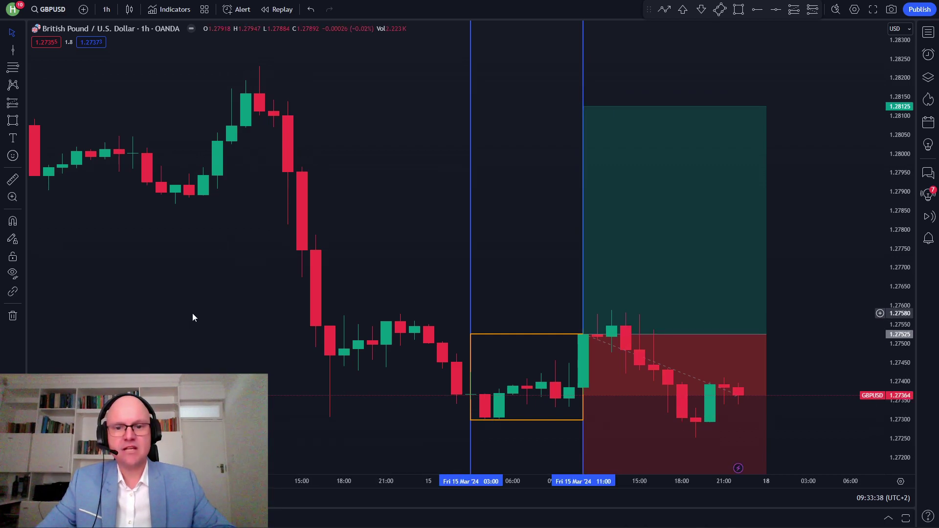
drag(209, 318, 373, 325)
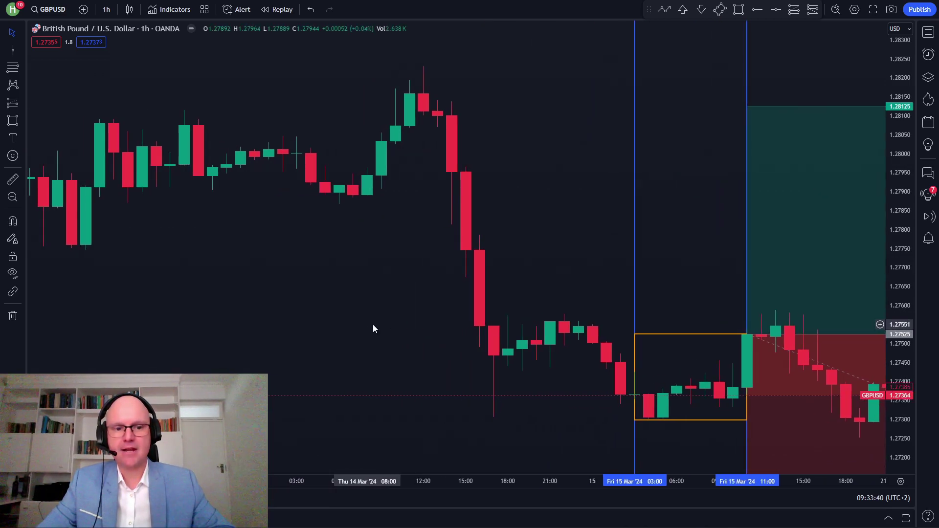
click(295, 159)
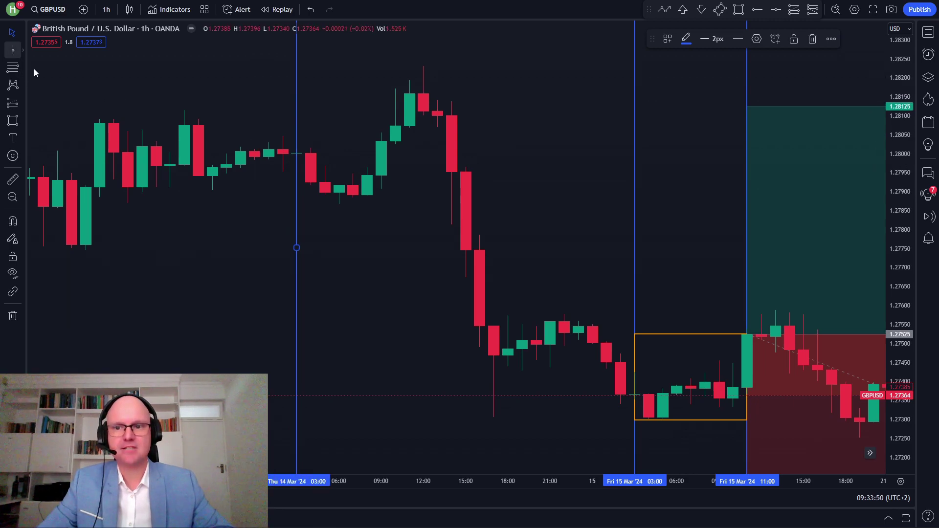
click(13, 50)
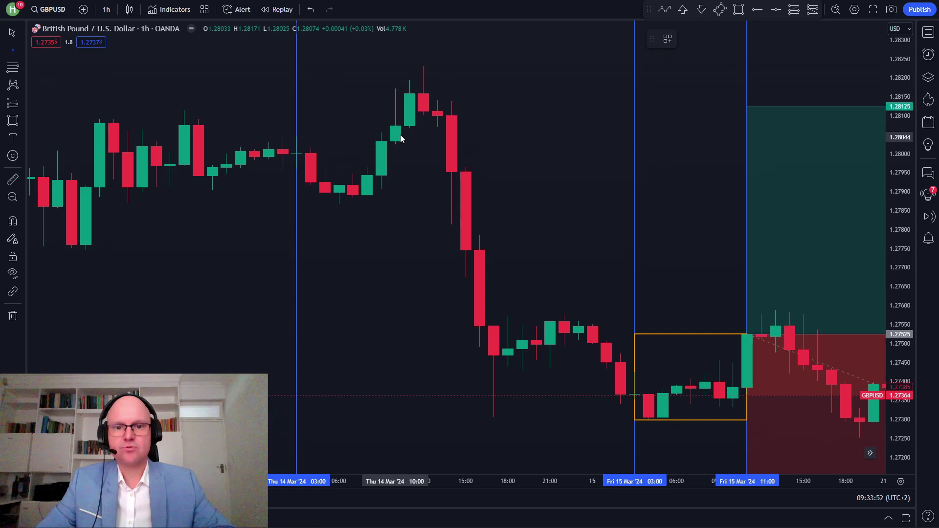
- Mark Thu 14 Mar 11:00 with a vertical line and box the rally candles back to 03:00
click(406, 128)
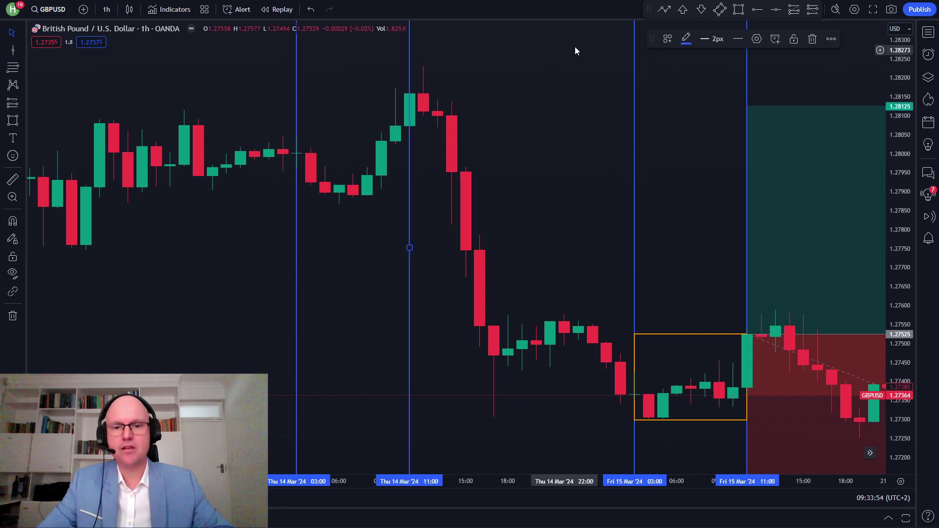
click(735, 12)
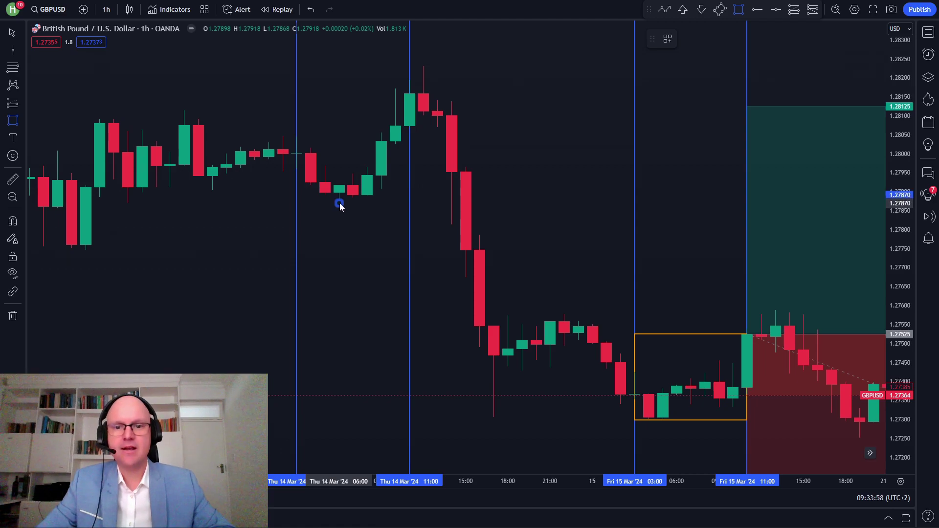
mouse_move(339, 203)
mouse_down()
mouse_move(409, 115)
mouse_move(413, 81)
mouse_up()
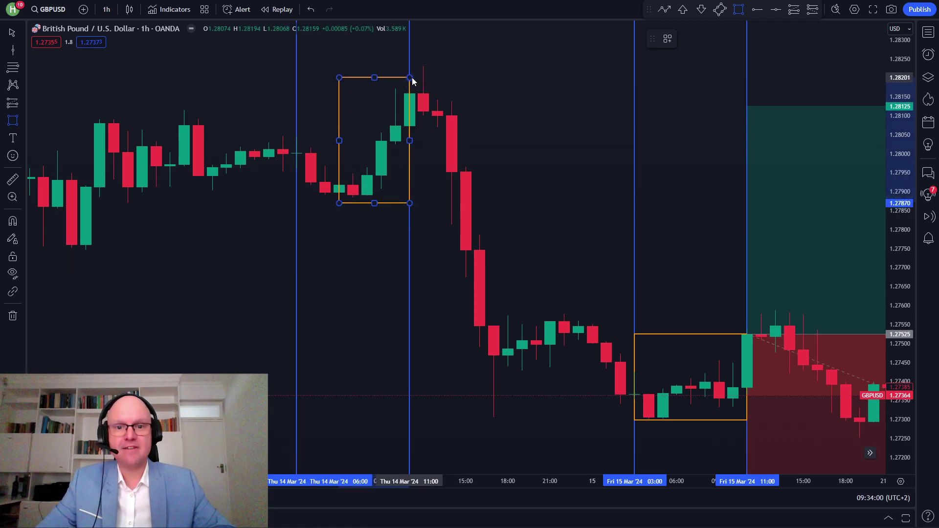
drag(339, 142, 299, 140)
click(357, 269)
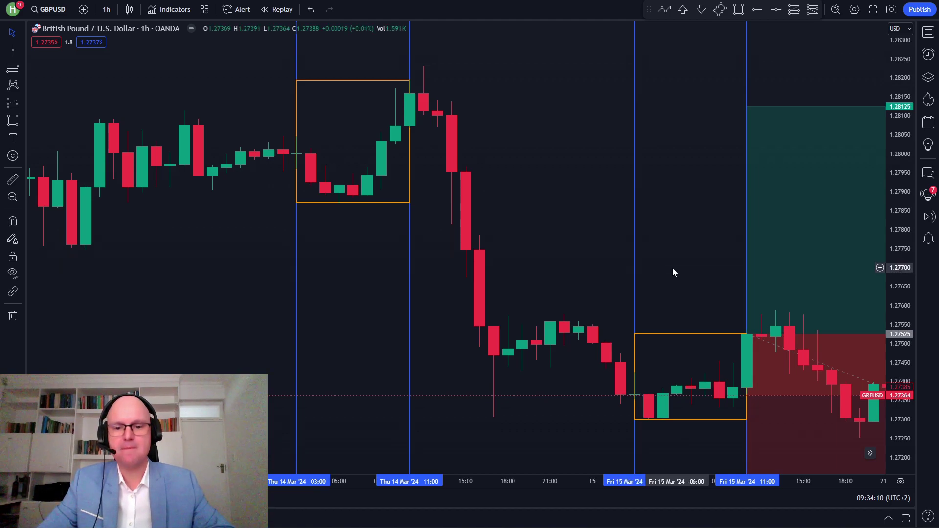
drag(696, 285, 541, 281)
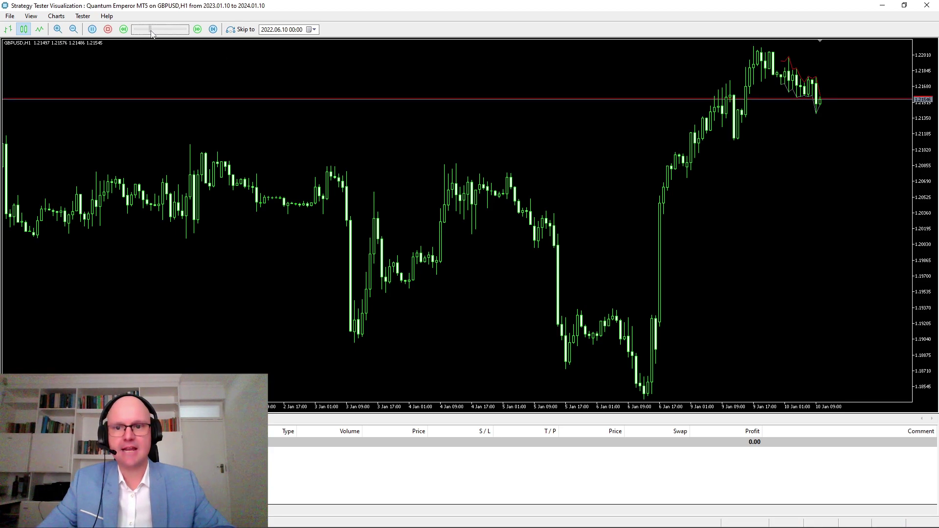
- Speed up the backtest playback and inspect the three pending buy stop orders
mouse_move(152, 33)
mouse_down()
mouse_move(173, 33)
mouse_move(146, 37)
mouse_up()
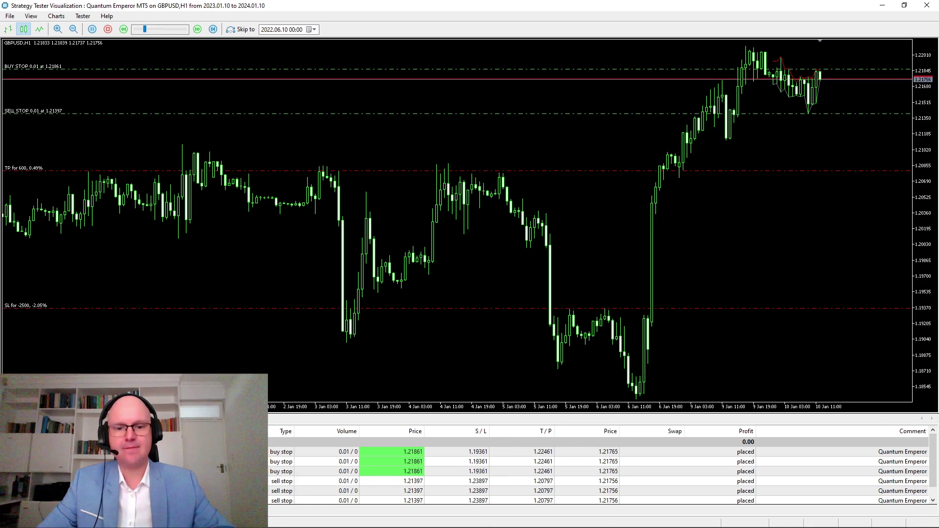
click(281, 451)
click(281, 461)
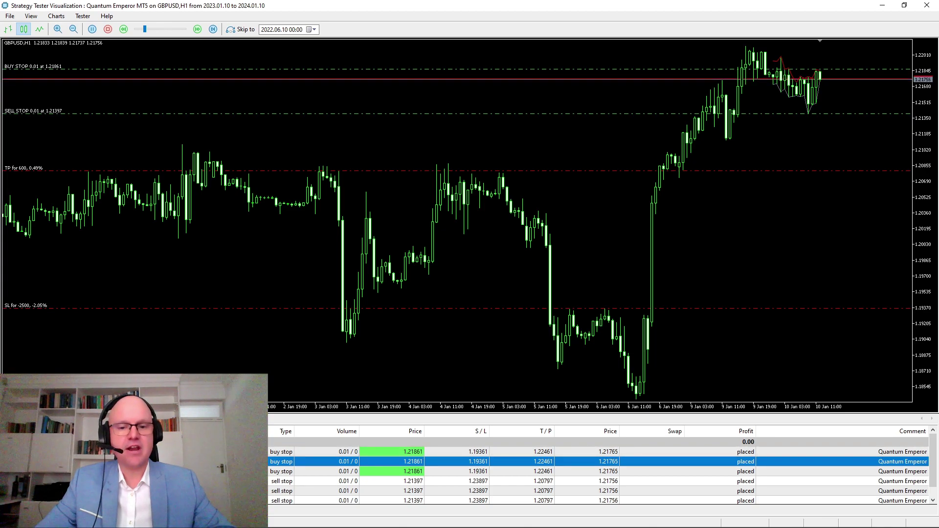
click(281, 471)
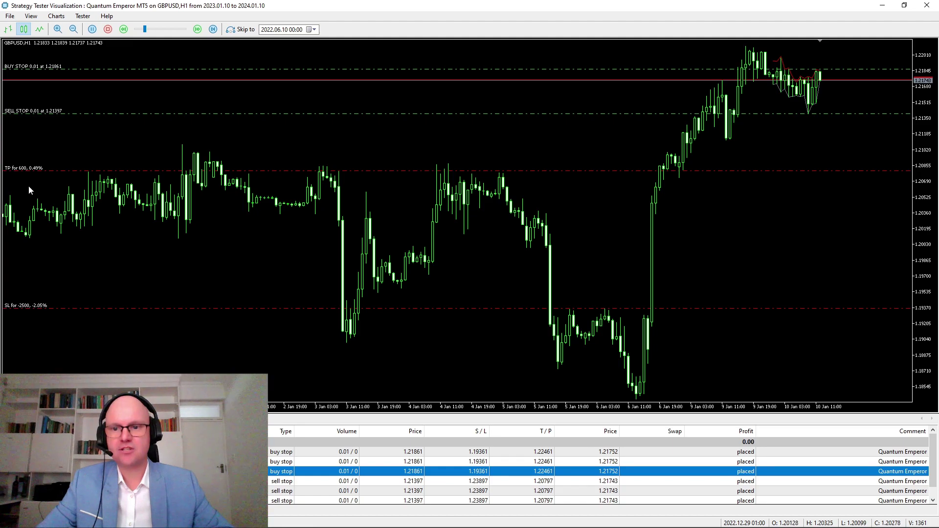
- Compress the price scale, restore automatic scaling, and speed playback up further
drag(919, 179, 929, 240)
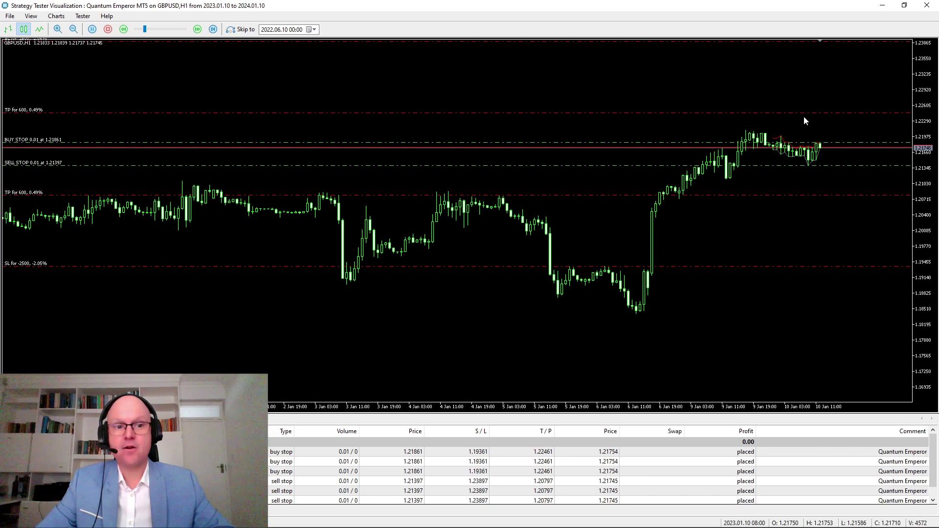
drag(926, 131, 927, 153)
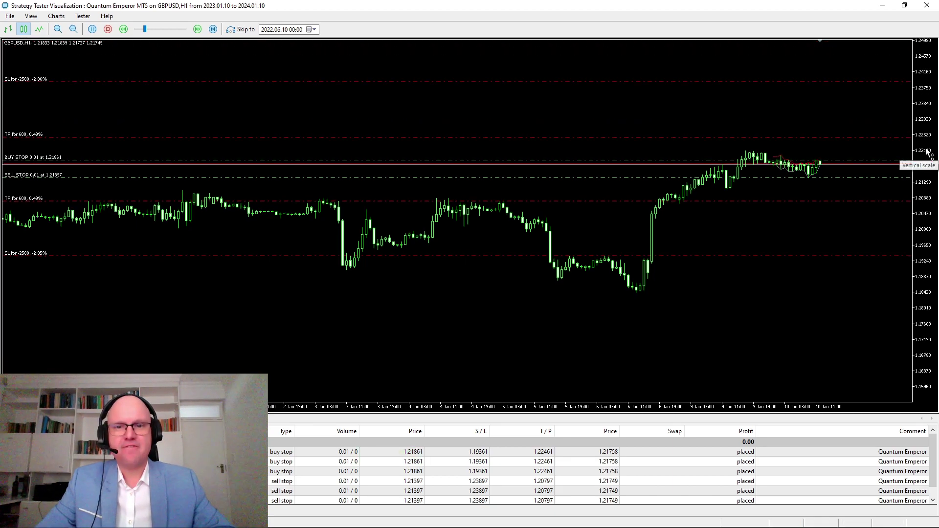
double_click(923, 141)
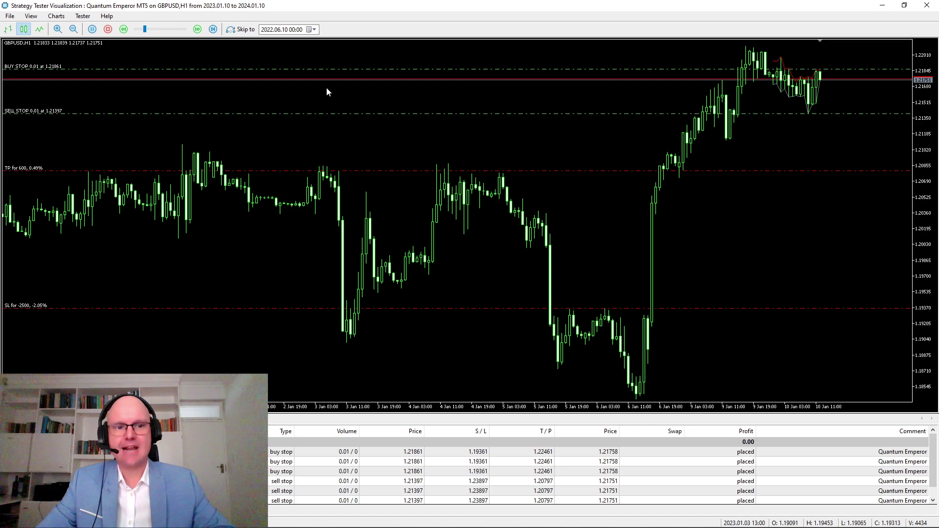
drag(148, 31, 157, 32)
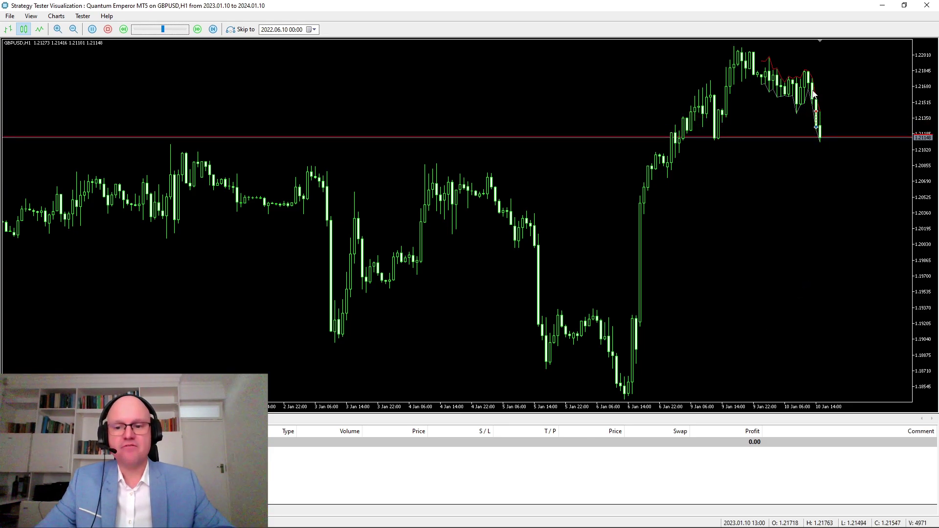
- Tune the visual test's playback speed while it runs forward to 12 Jan
mouse_move(816, 128)
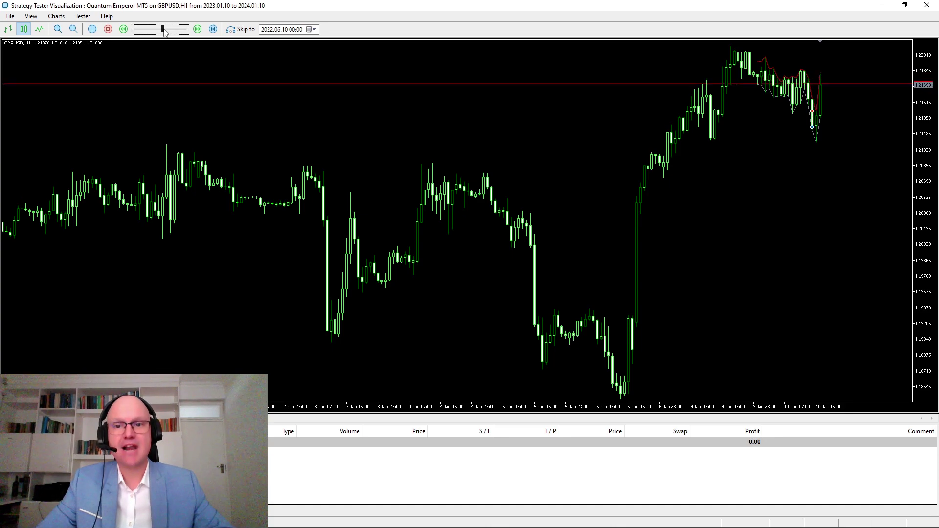
drag(176, 32, 179, 33)
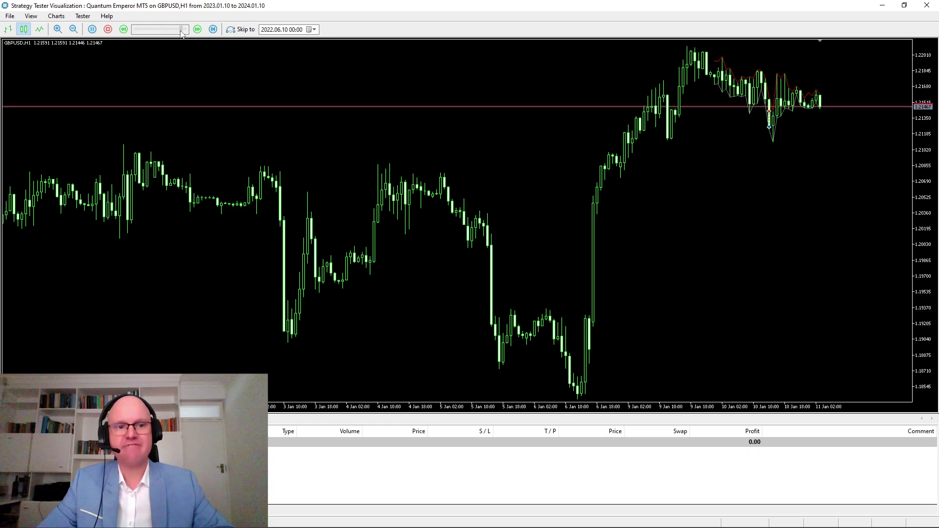
drag(181, 32, 175, 32)
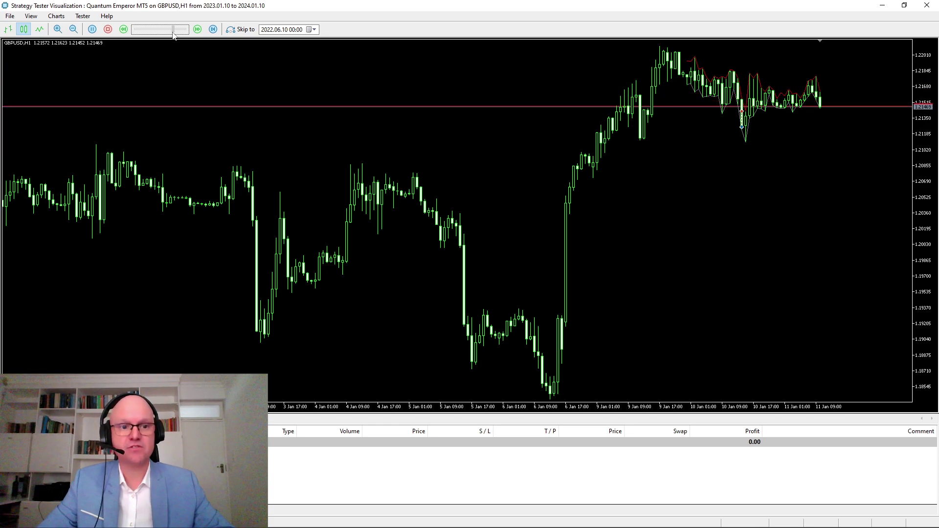
drag(173, 33, 164, 38)
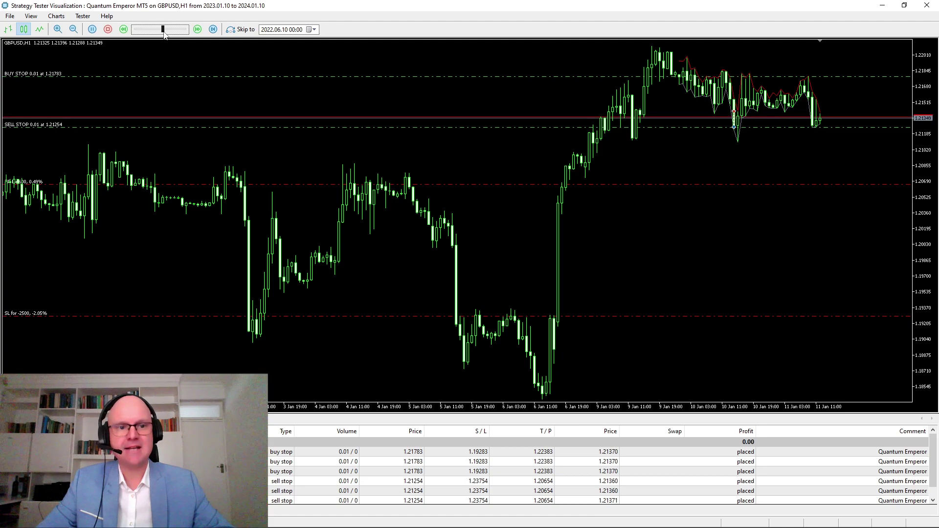
drag(164, 33, 175, 32)
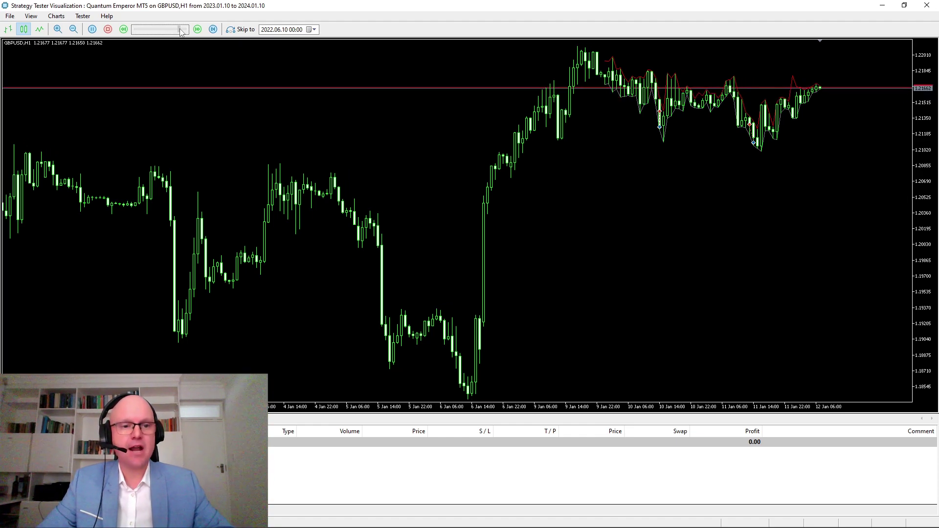
drag(181, 30, 170, 30)
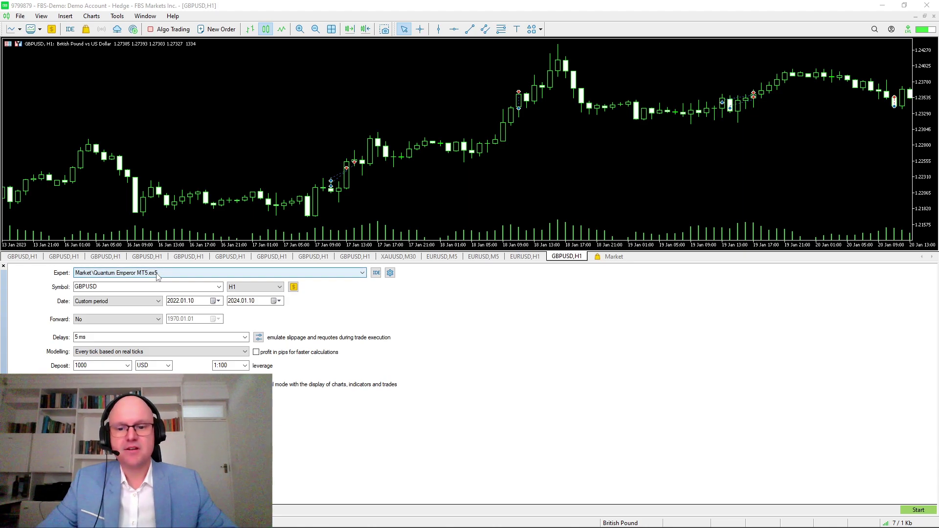
click(162, 275)
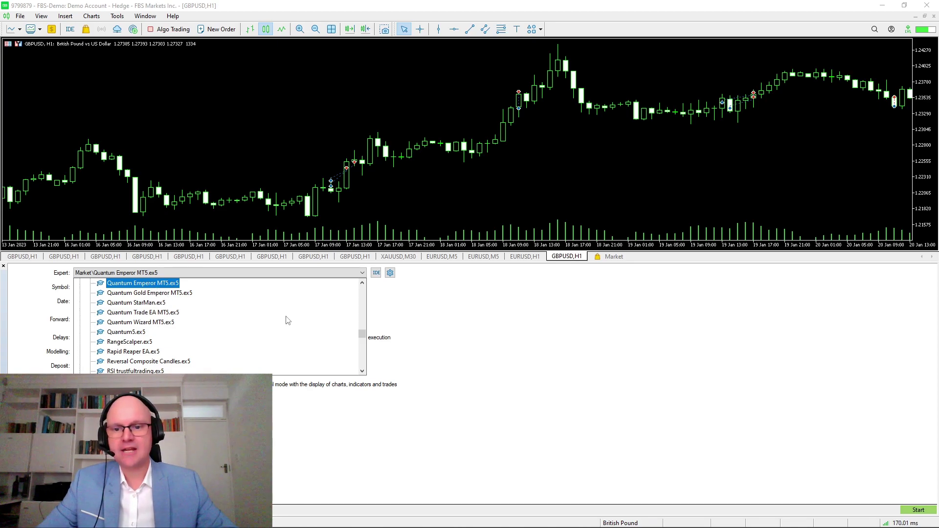
click(454, 311)
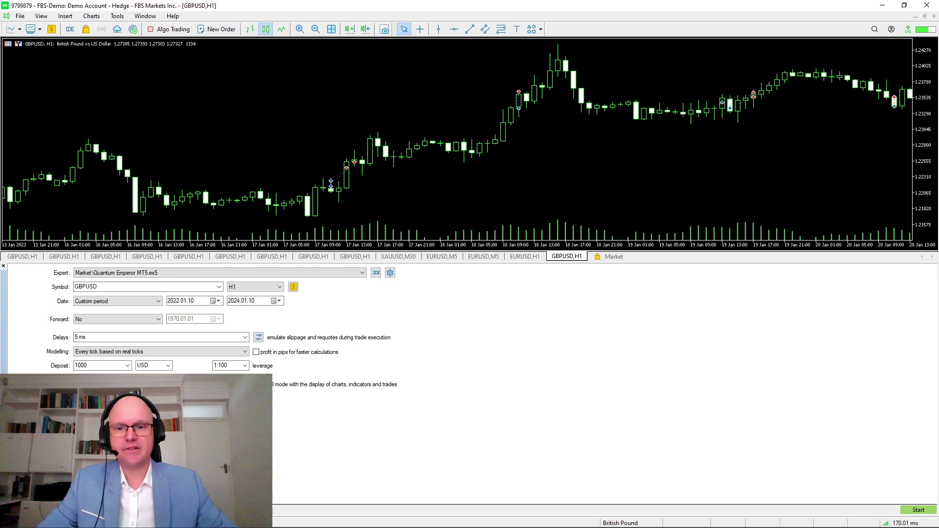
- Reset the Quantum Emperor inputs to defaults: box 03:00–11:00, 600 TP points, Medium risk
right_click(198, 323)
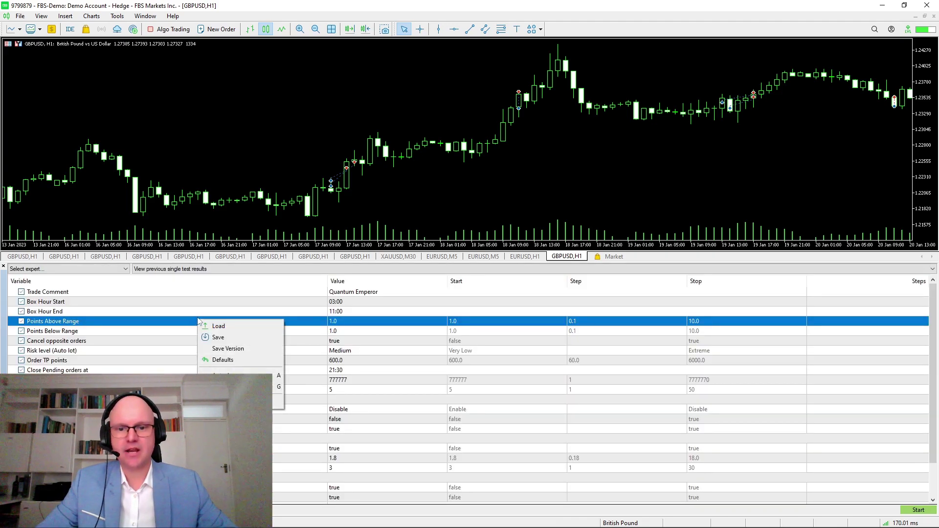
click(221, 361)
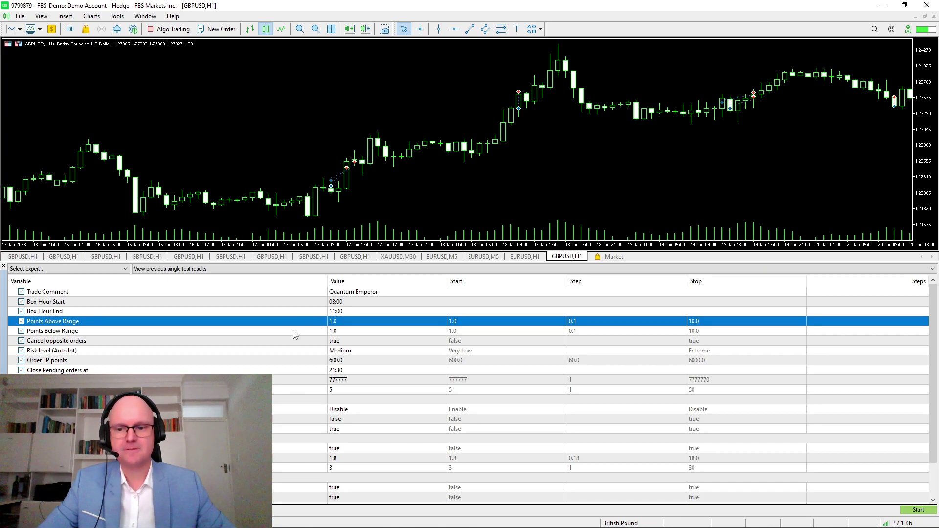
- Set the Risk level (Auto lot) input to Medium
click(366, 350)
click(365, 350)
click(368, 352)
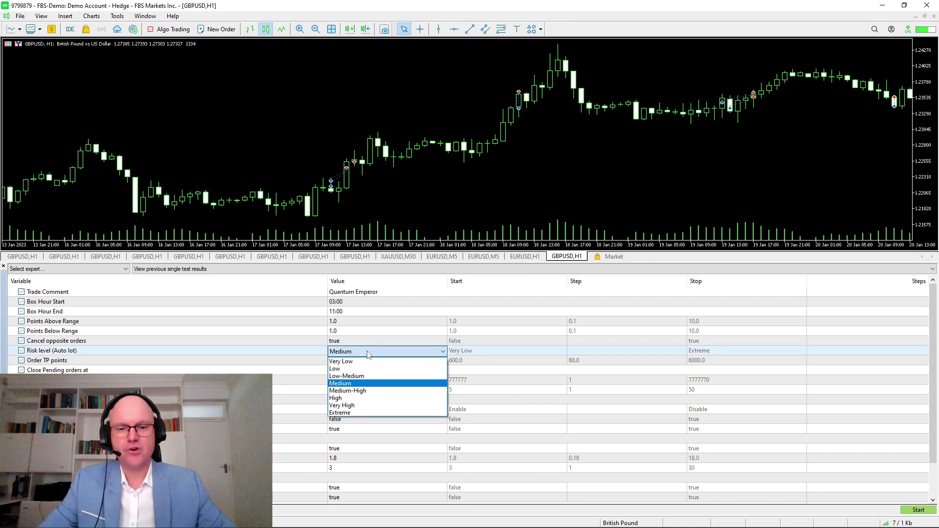
click(387, 384)
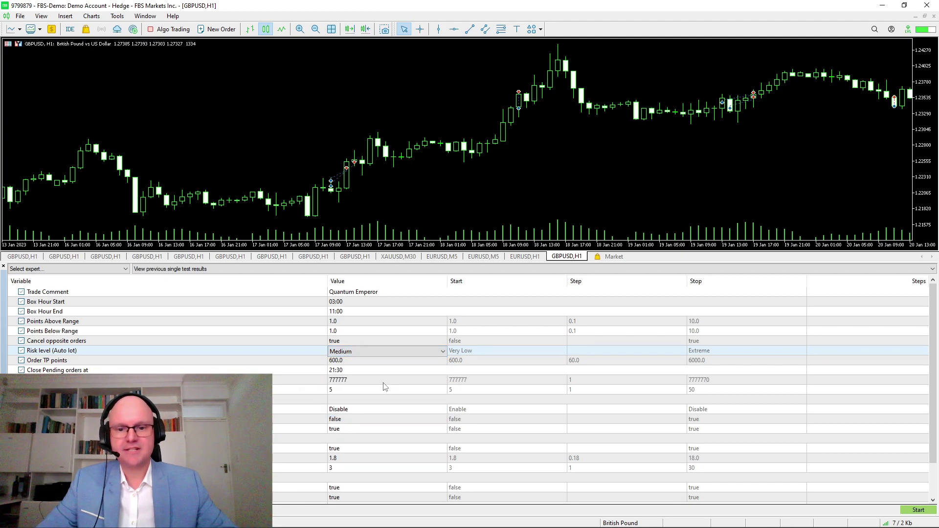
click(394, 365)
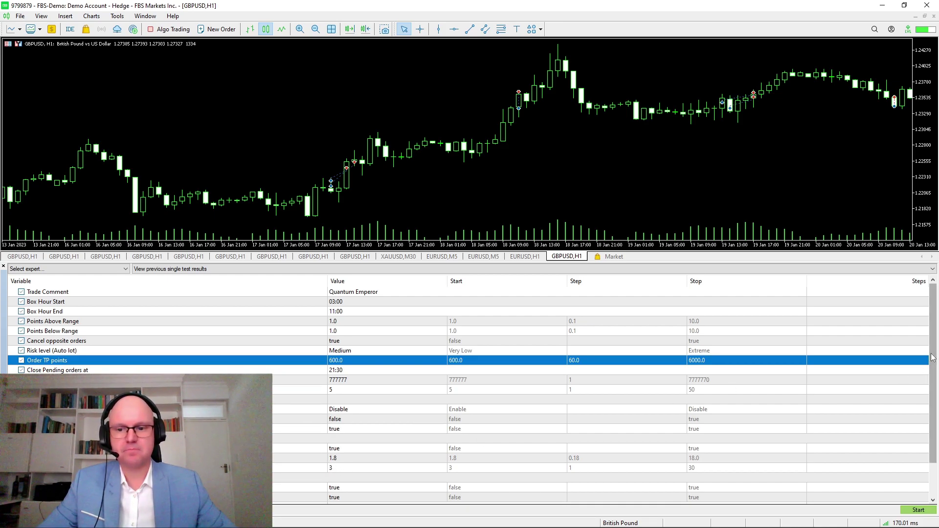
- Run the backtest, producing a balance curve rising from about 1000 to roughly 3400 by late 2023
drag(934, 356, 934, 393)
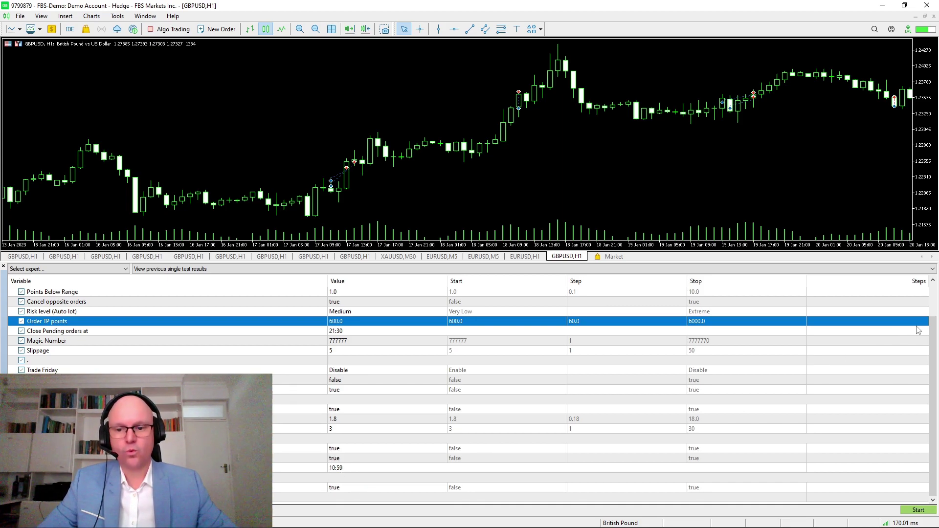
scroll(933, 337, up, 2)
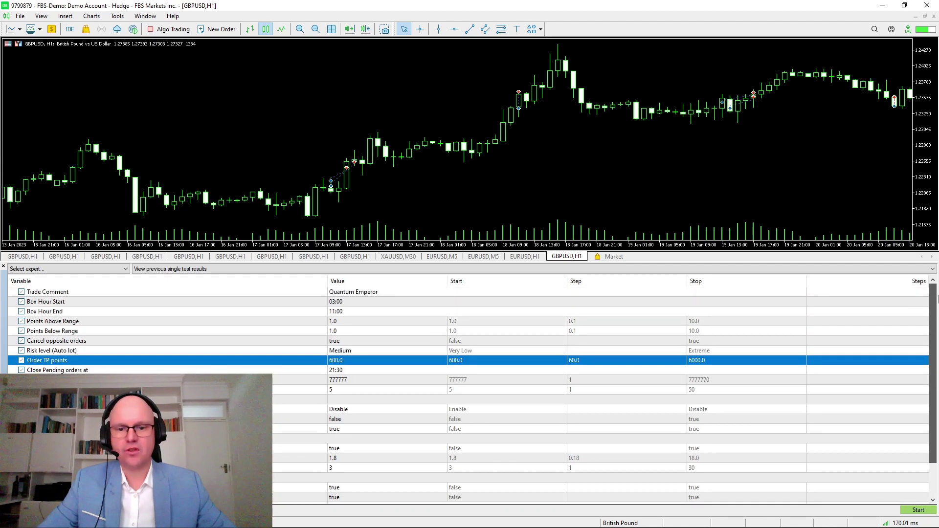
click(915, 510)
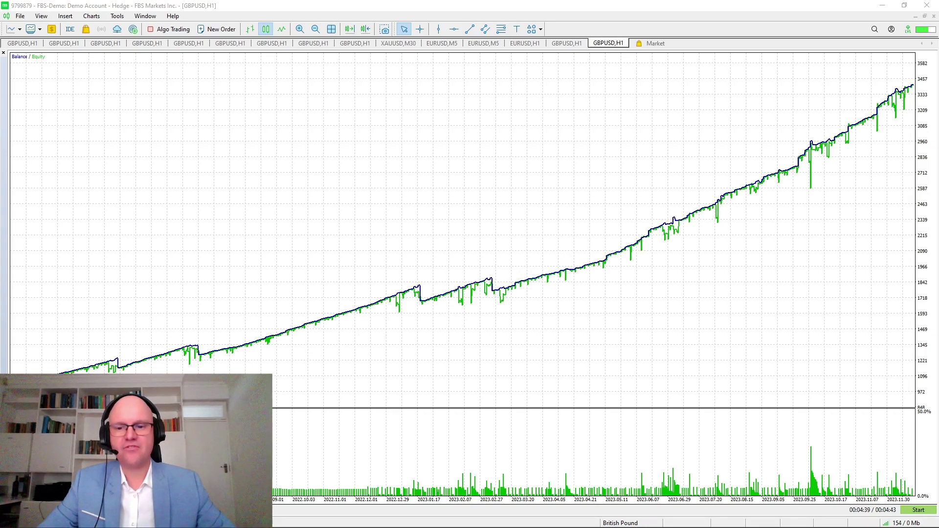
- View the Backtest report: 2 409.45 net profit, 2188 trades, profit factor 3.76, 6.93% drawdown
click(108, 509)
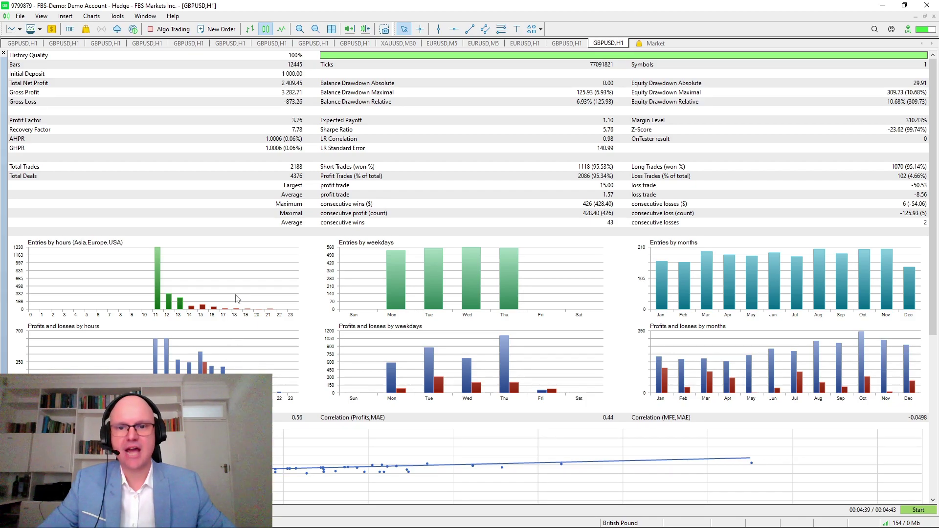